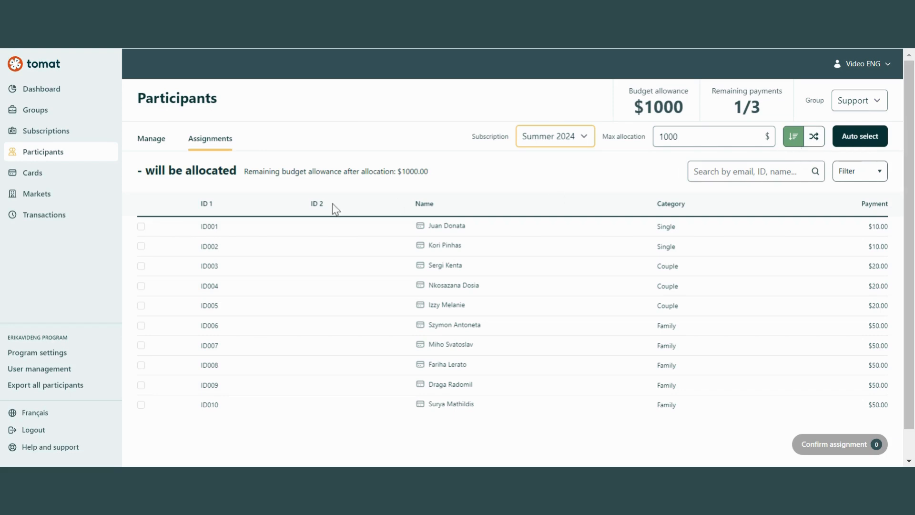
# Auto-select participants for the Summer 2024 subscription, bring up the assignment confirmation, and cancel it
pyautogui.click(212, 204)
pyautogui.click(873, 142)
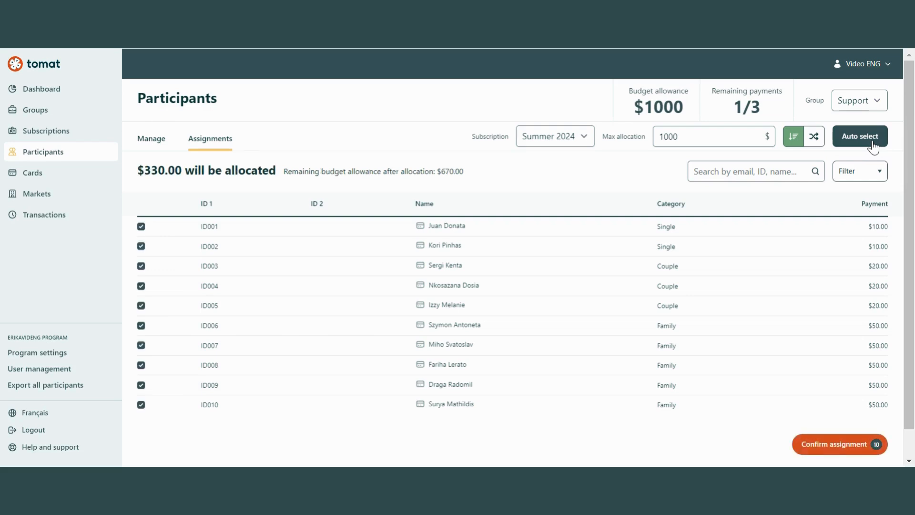
pyautogui.scroll(-2, 914, 174)
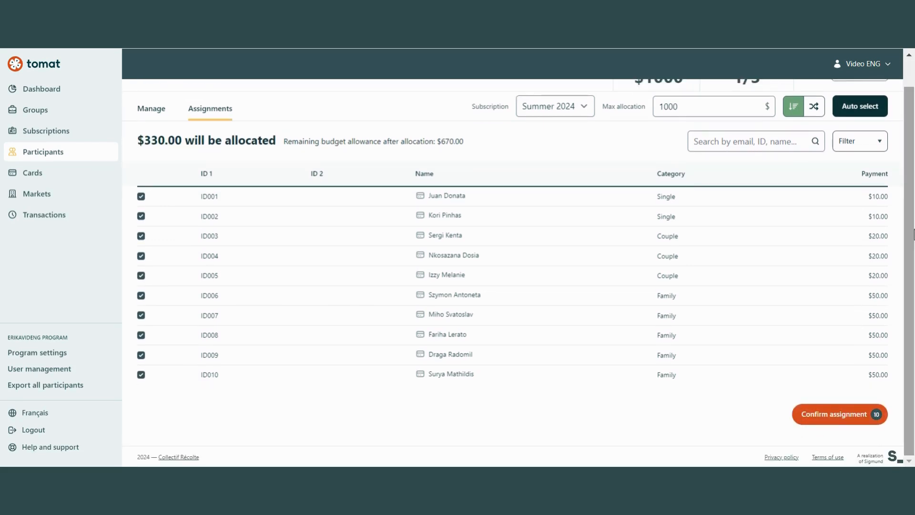
pyautogui.click(812, 417)
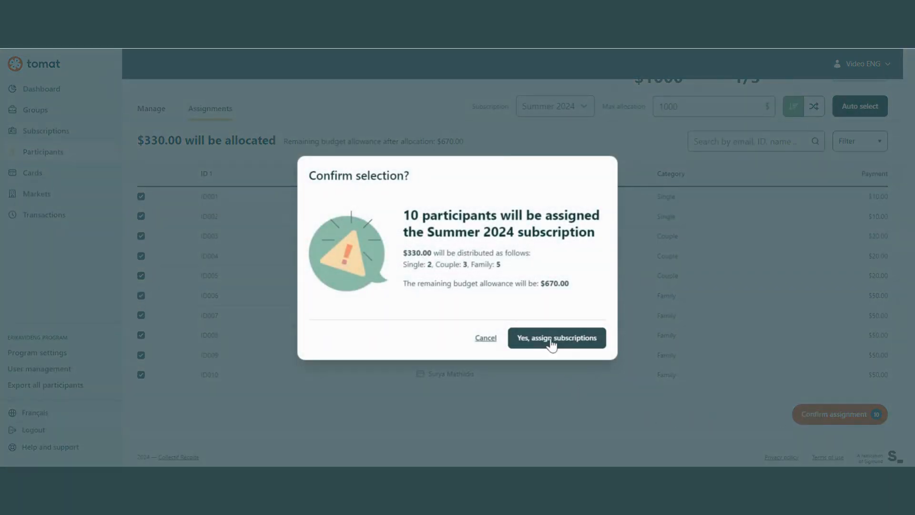
pyautogui.click(486, 340)
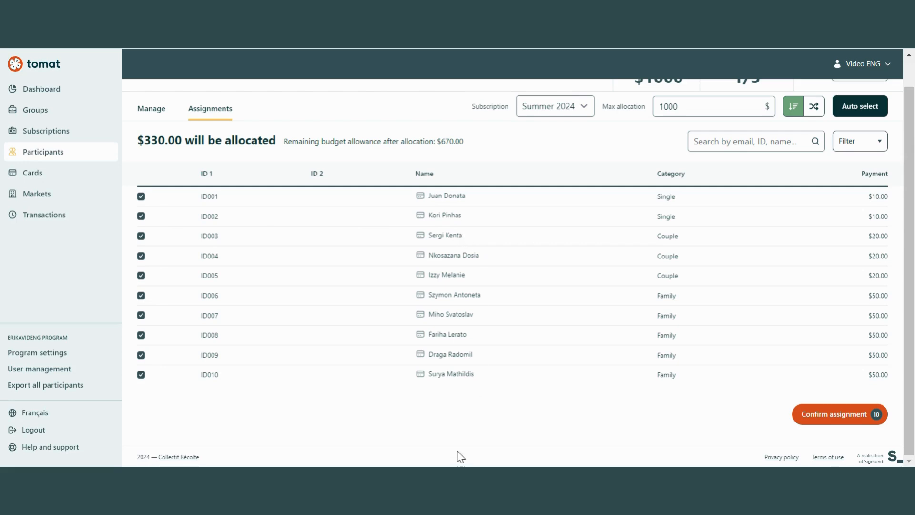
# Set the max allocation to $0 and rerun the automatic selection to clear the selected participants
pyautogui.doubleClick(663, 107)
pyautogui.write('0')
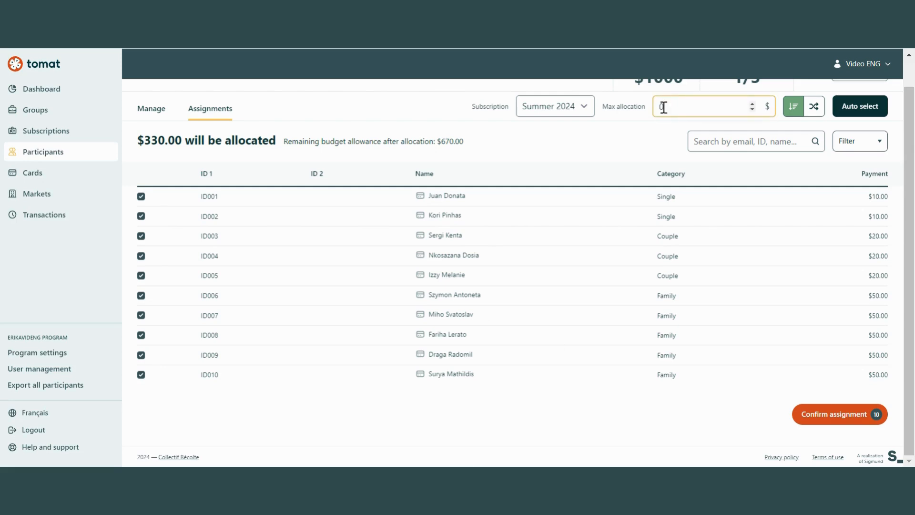
pyautogui.click(879, 109)
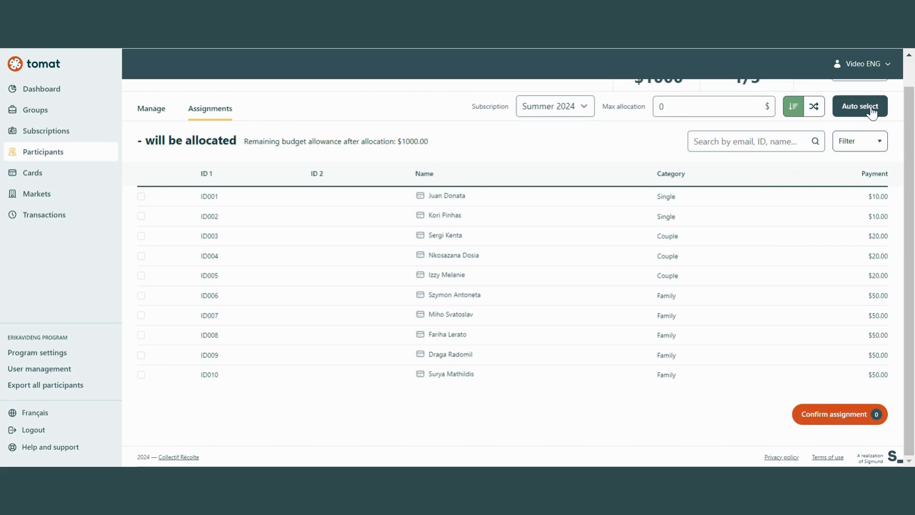
# Set the max allocation for the Summer 2024 subscription to $1000
pyautogui.click(683, 109)
pyautogui.press('BackSpace')
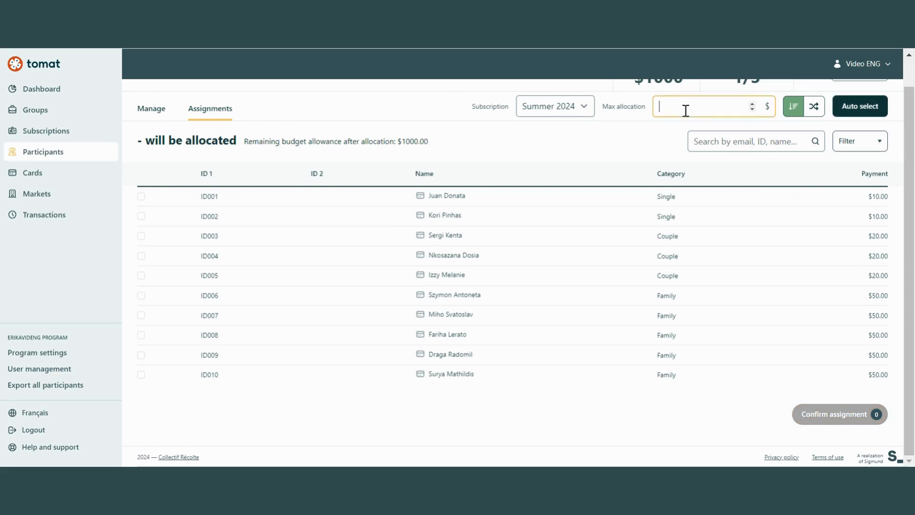
pyautogui.write('1000')
pyautogui.scroll(1, 914, 162)
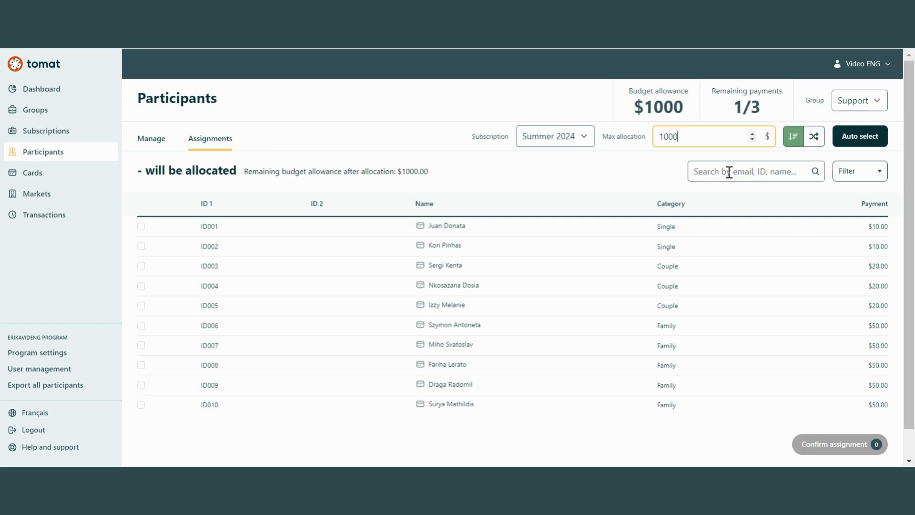
# Search the assignment list by a participant's first name and select the matching participant
pyautogui.click(766, 171)
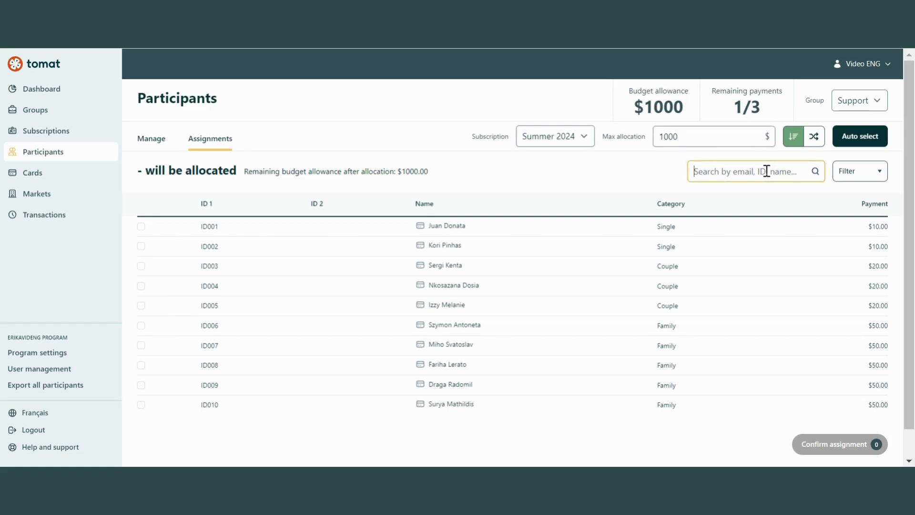
pyautogui.write('Draga')
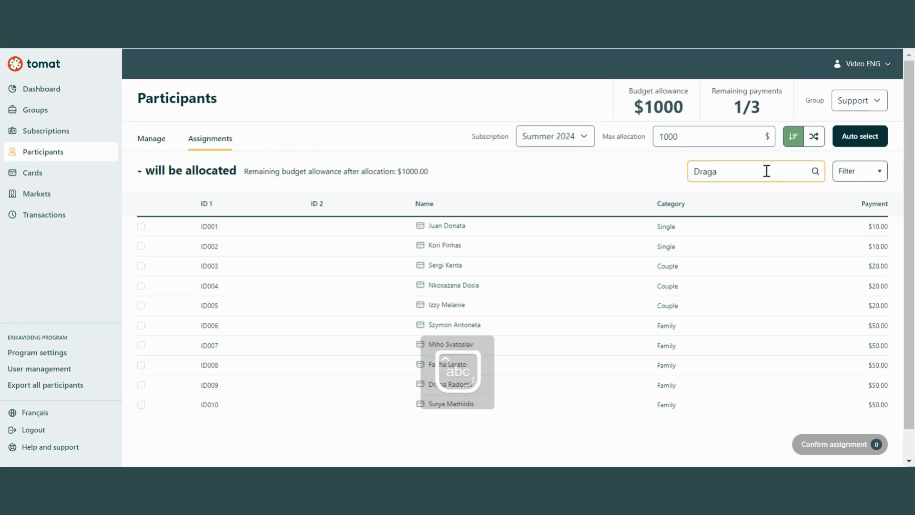
pyautogui.press('Return')
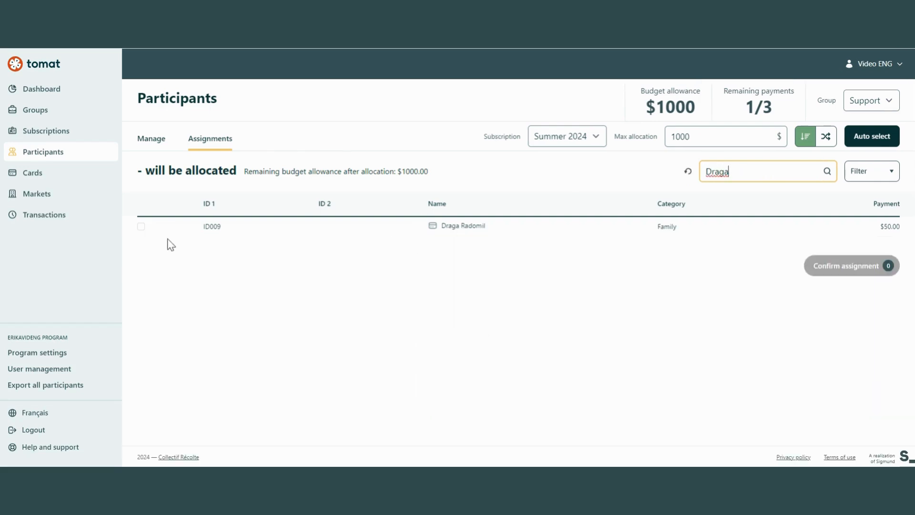
pyautogui.click(142, 229)
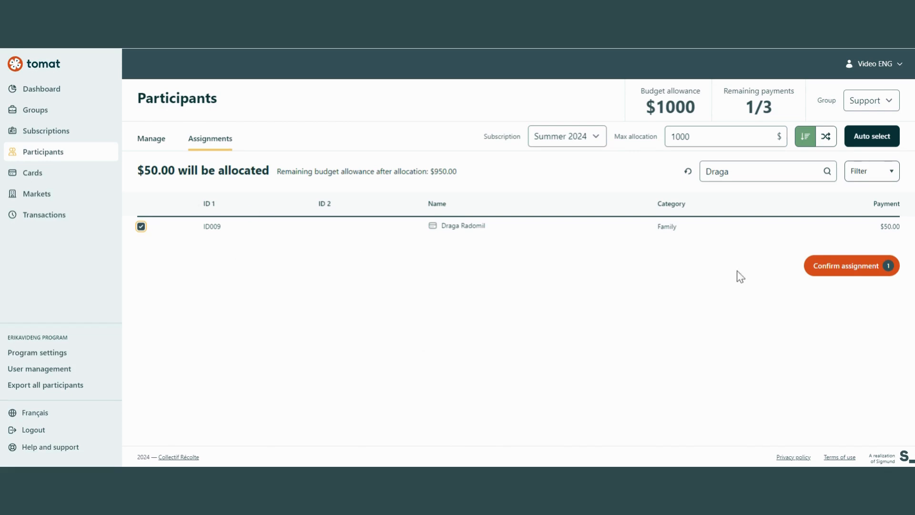
# Bring up the assignment confirmation for the single selected participant, cancel it, and reset the search
pyautogui.click(810, 262)
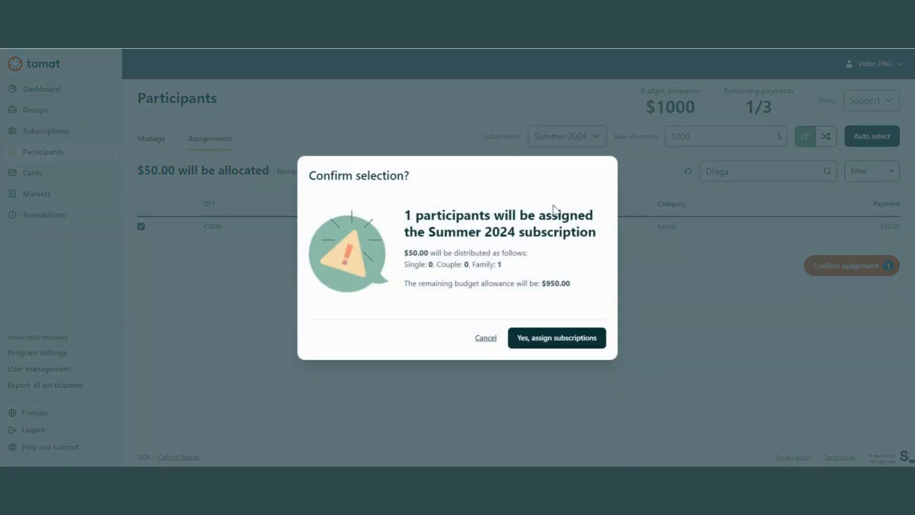
pyautogui.click(485, 339)
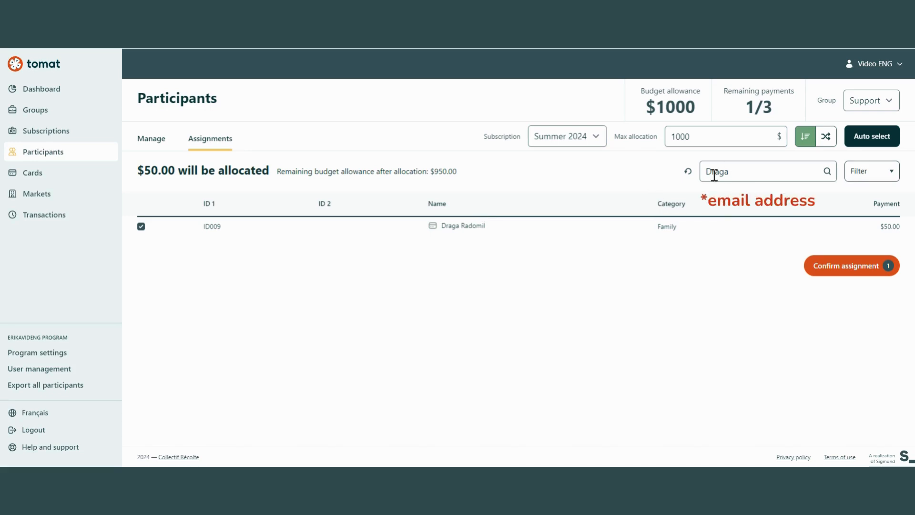
pyautogui.click(688, 173)
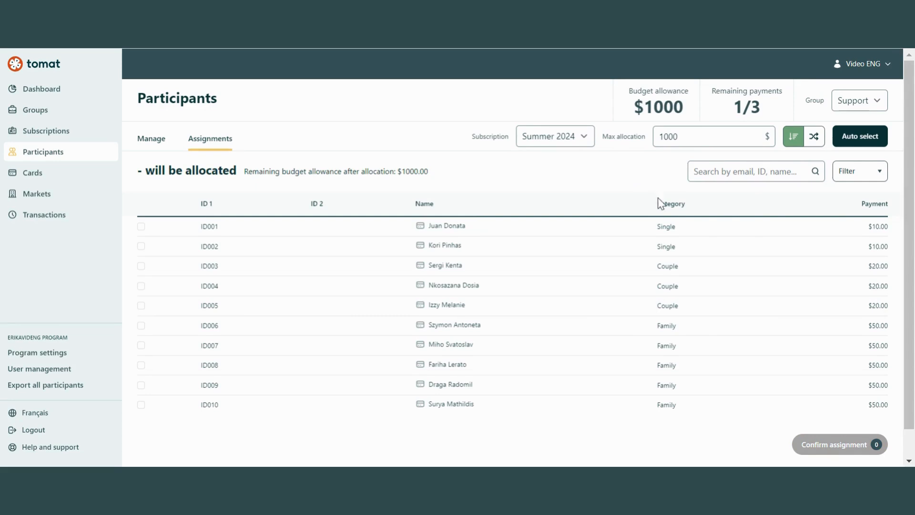
# Filter the assignment list to the Couple category and look through the subscription and card filter options
pyautogui.moveTo(658, 205); pyautogui.dragTo(687, 206)
pyautogui.click(700, 209)
pyautogui.click(887, 181)
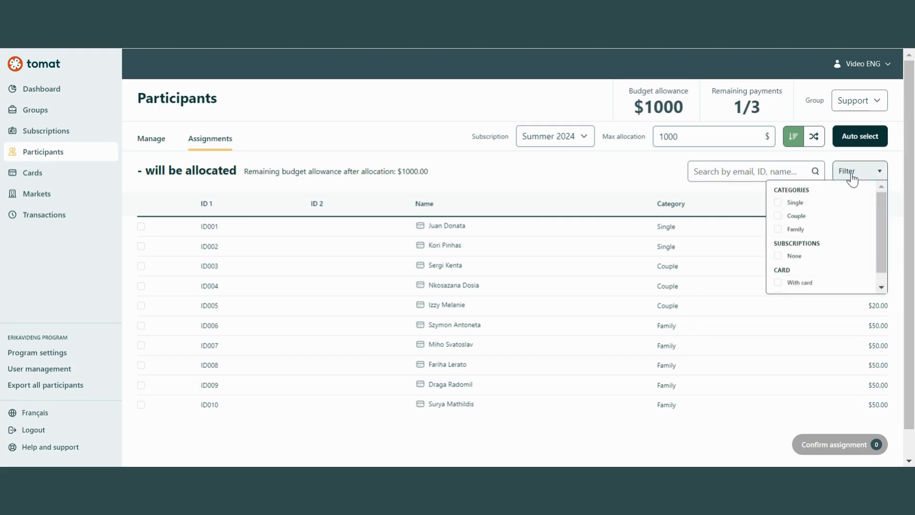
pyautogui.click(778, 216)
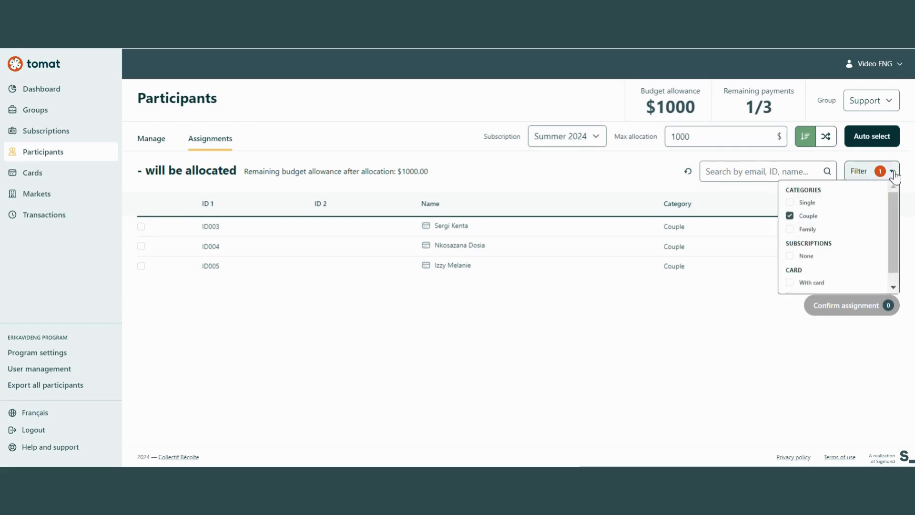
pyautogui.moveTo(894, 175)
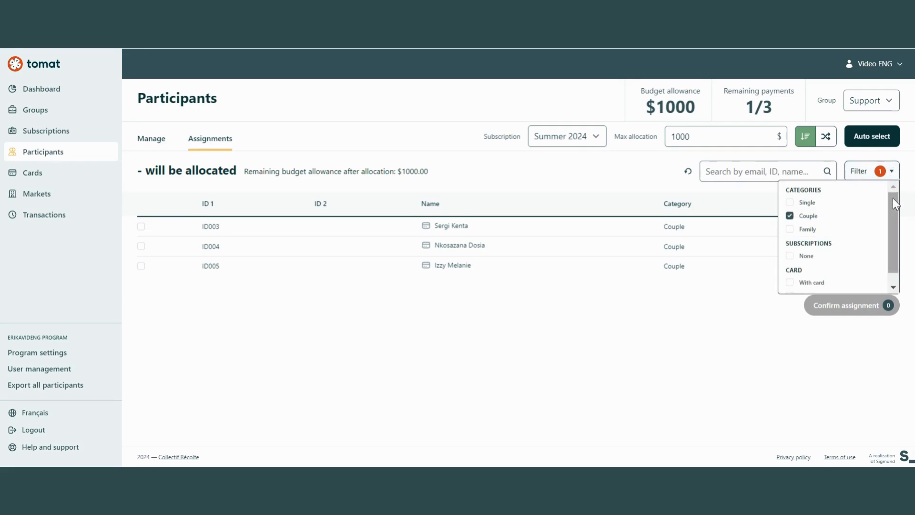
pyautogui.moveTo(896, 200); pyautogui.dragTo(896, 219)
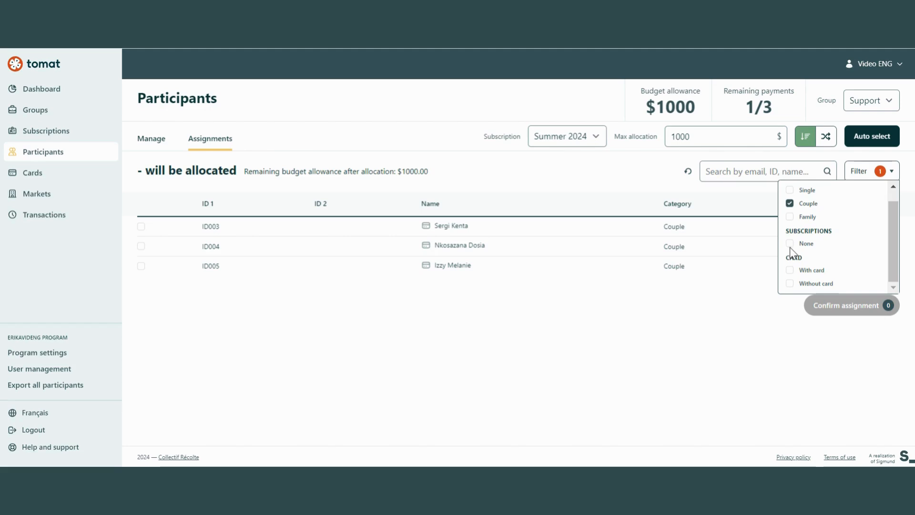
pyautogui.click(278, 280)
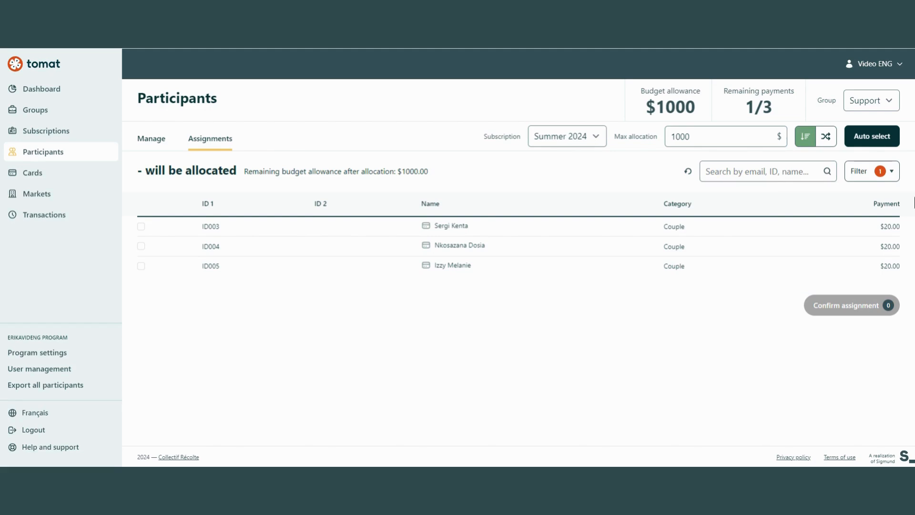
# Remove the Couple category filter from the assignment list
pyautogui.click(887, 173)
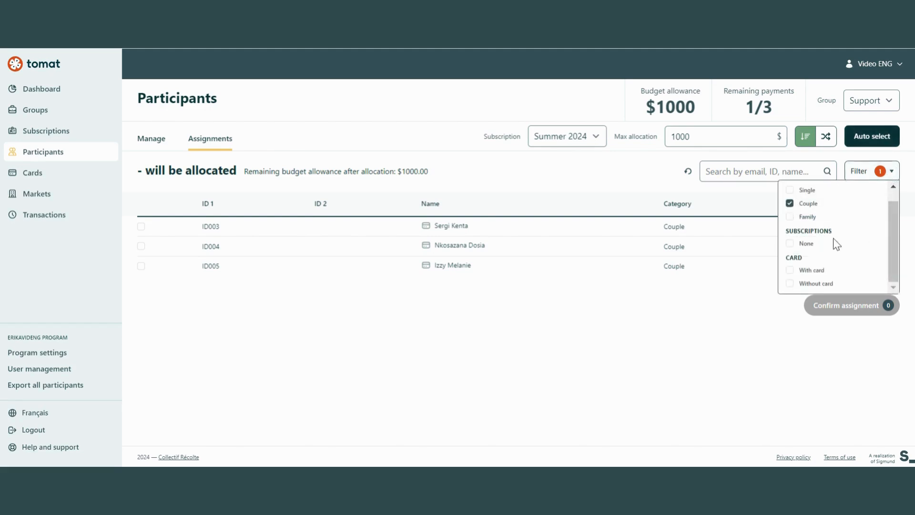
pyautogui.moveTo(891, 240); pyautogui.dragTo(894, 213)
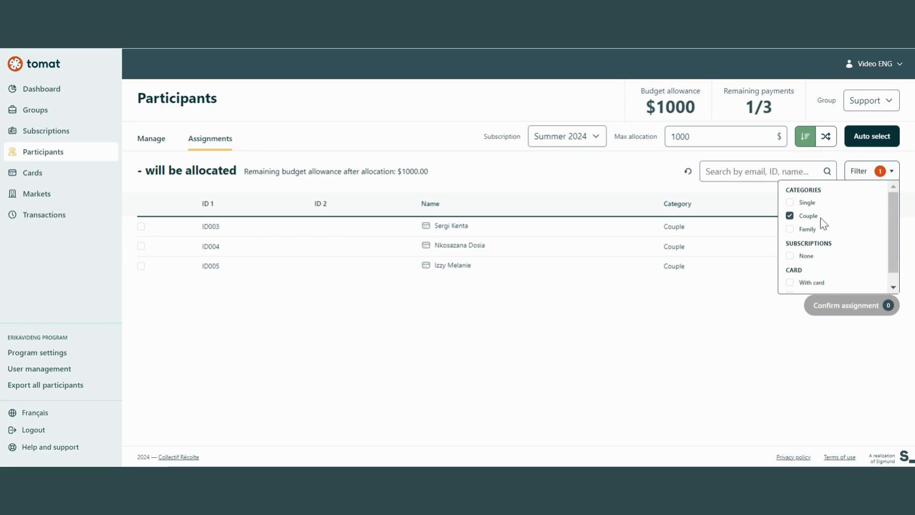
pyautogui.click(790, 215)
pyautogui.click(608, 189)
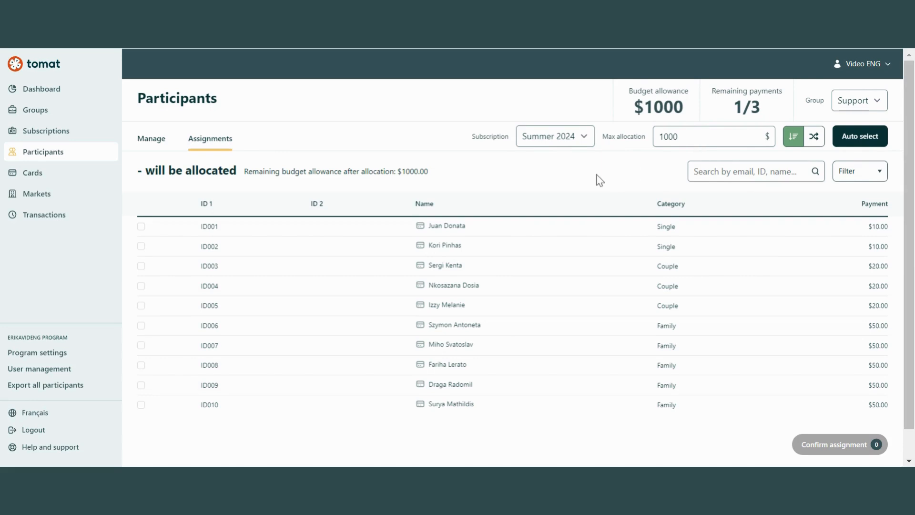
# Set the max allocation to $20 and auto-select participants in list order
pyautogui.moveTo(868, 227); pyautogui.dragTo(890, 226)
pyautogui.doubleClick(673, 227)
pyautogui.doubleClick(669, 247)
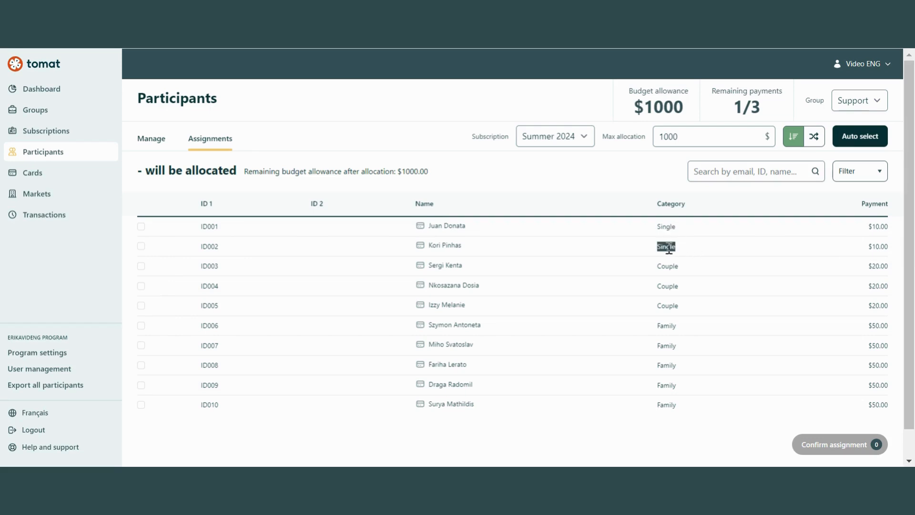
pyautogui.click(759, 233)
pyautogui.doubleClick(699, 136)
pyautogui.write('20')
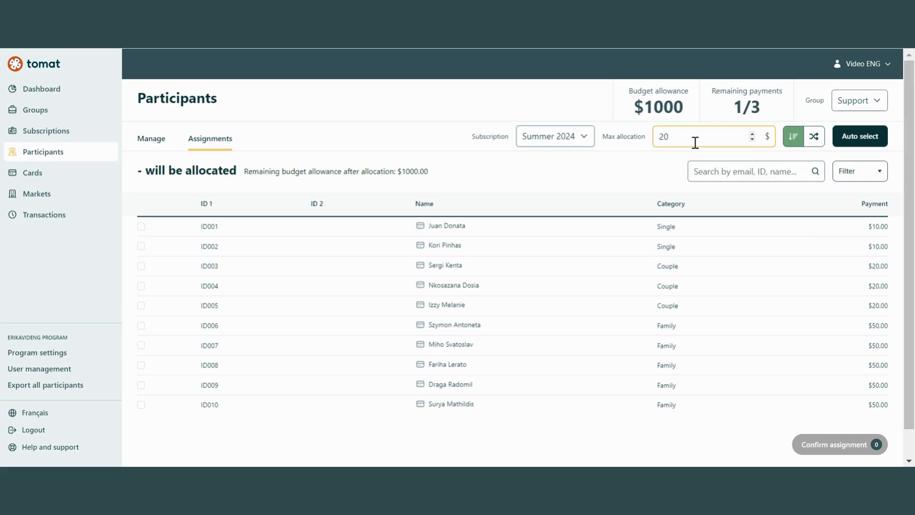
pyautogui.click(854, 143)
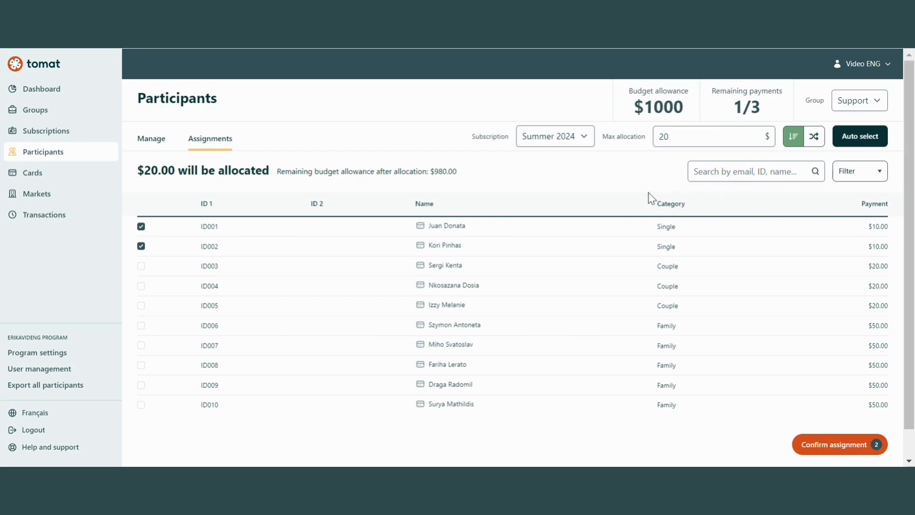
# Rerun the automatic selection in random order and deselect the Couple participant it picks
pyautogui.click(815, 136)
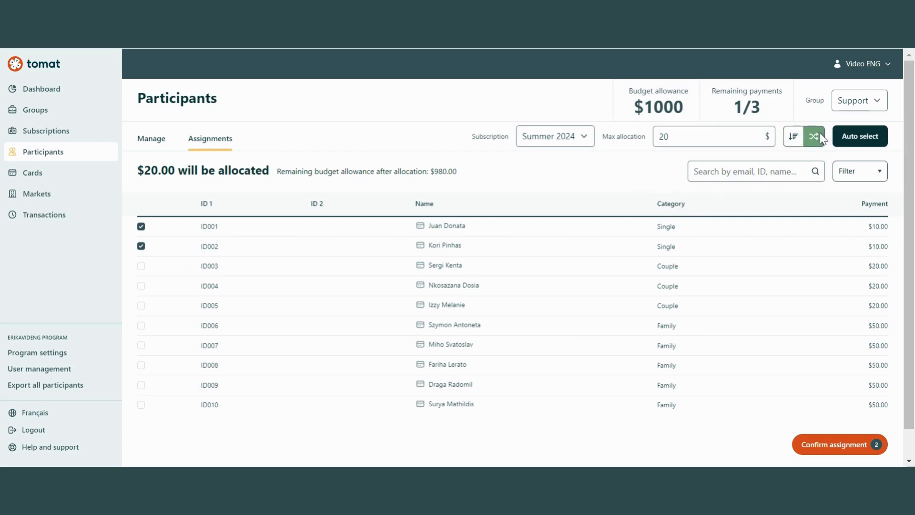
pyautogui.click(869, 143)
pyautogui.click(750, 178)
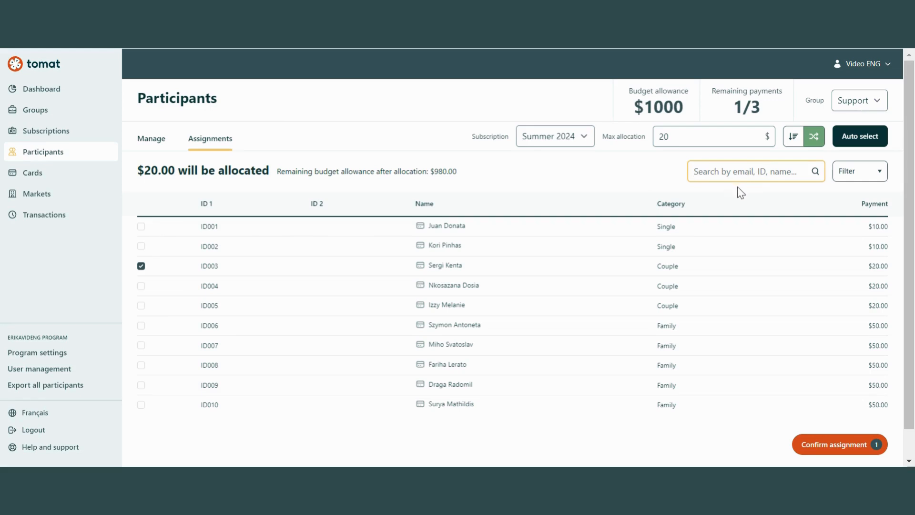
pyautogui.click(879, 172)
pyautogui.click(140, 266)
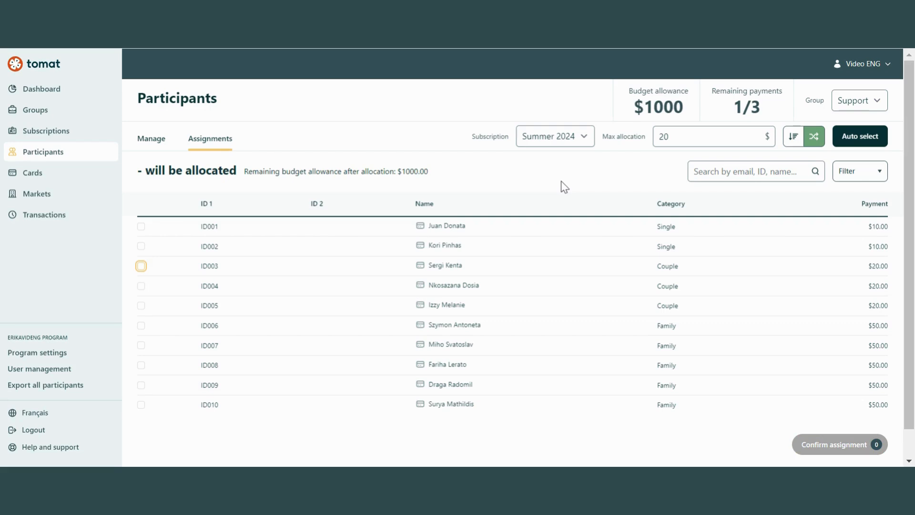
# Set the max allocation to $1000 and auto-select the participants for the Summer 2024 subscription
pyautogui.moveTo(913, 117); pyautogui.dragTo(914, 168)
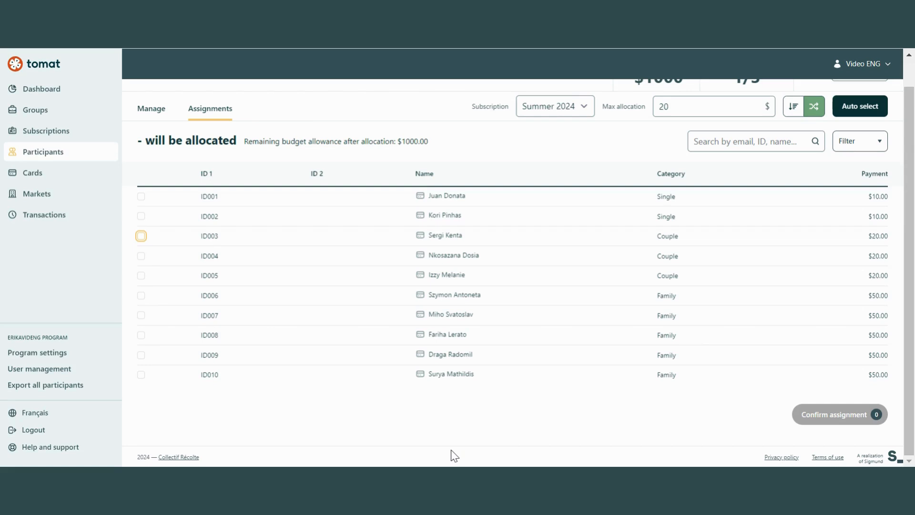
pyautogui.click(677, 98)
pyautogui.press('BackSpace')
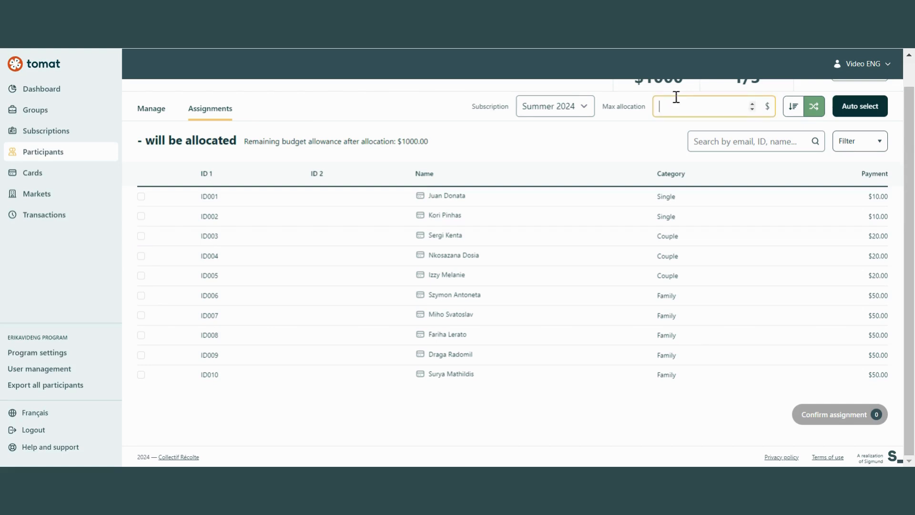
pyautogui.write('1000')
pyautogui.click(875, 111)
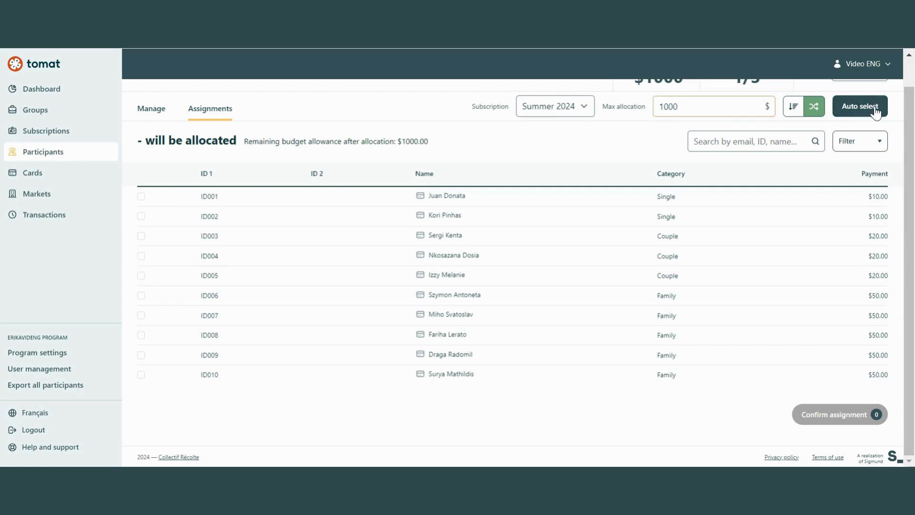
pyautogui.moveTo(910, 115); pyautogui.dragTo(914, 76)
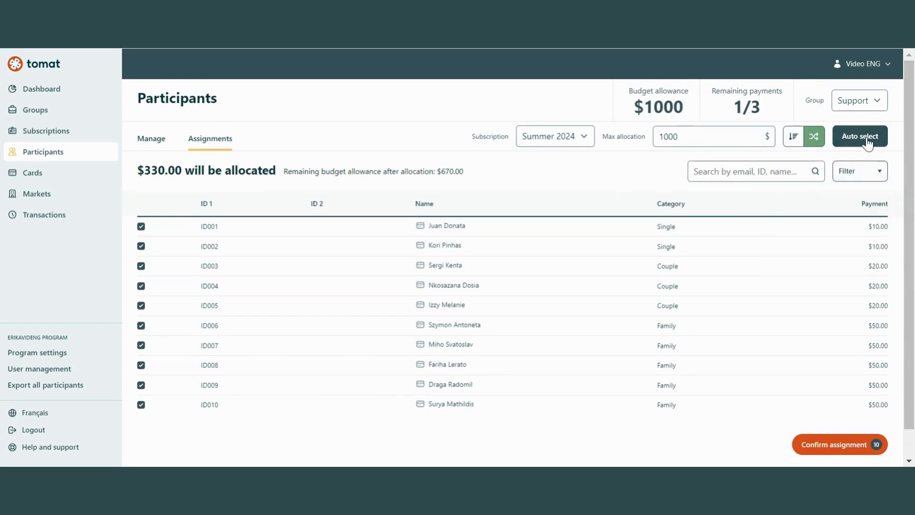
# Switch the selection mode back to list order and confirm assigning the Summer 2024 subscription to all selected participants
pyautogui.click(795, 136)
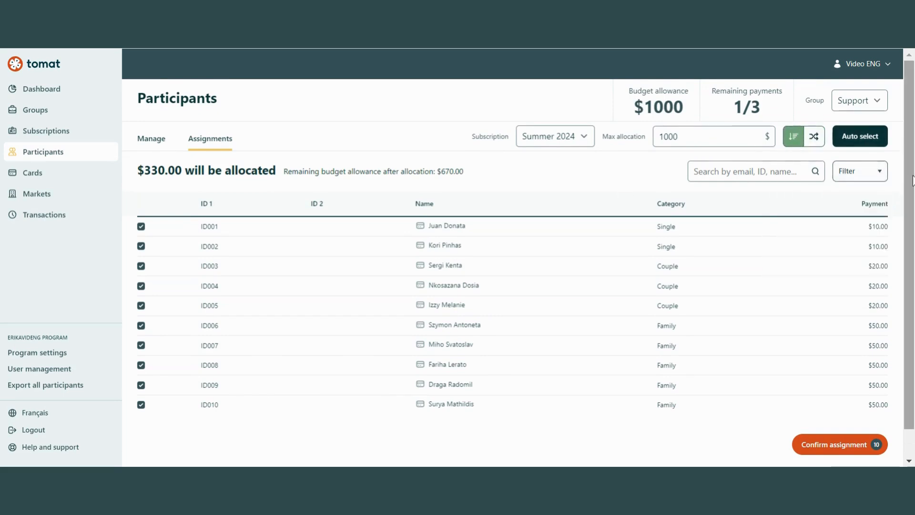
pyautogui.scroll(-1, 910, 186)
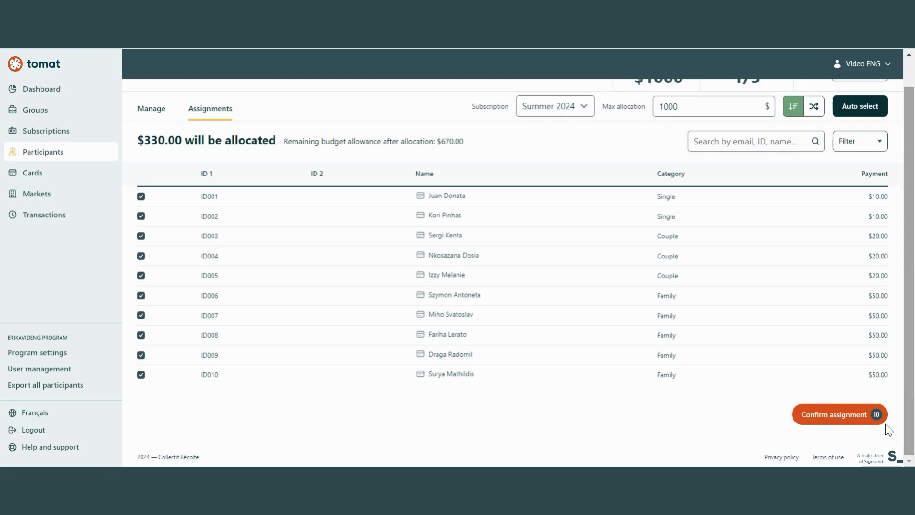
pyautogui.click(828, 415)
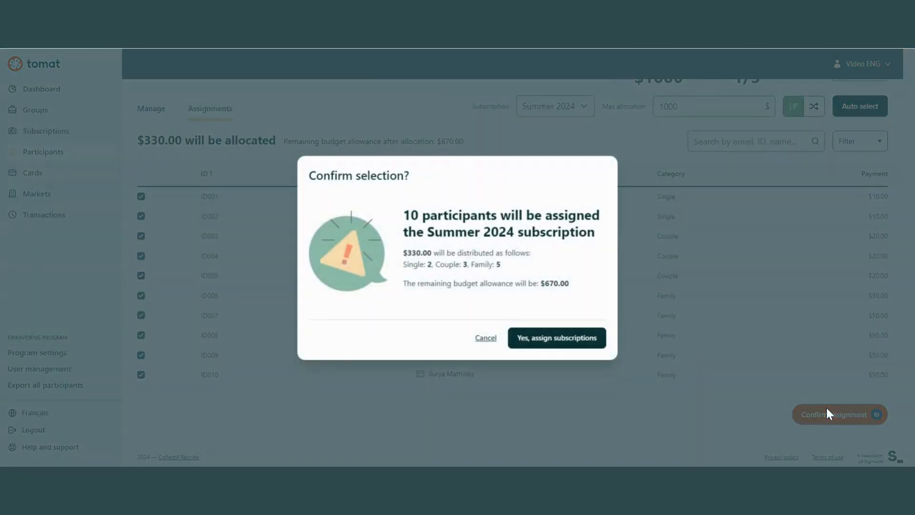
pyautogui.click(557, 348)
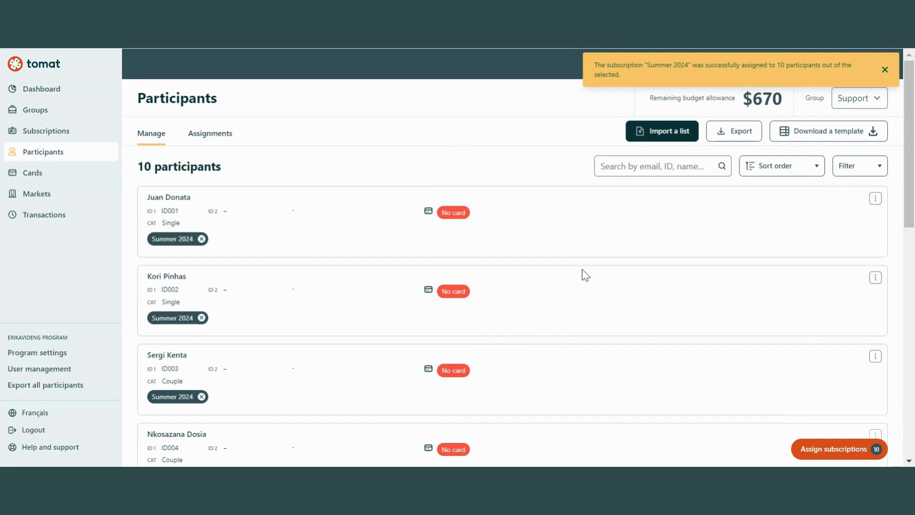
pyautogui.moveTo(914, 205); pyautogui.dragTo(913, 68)
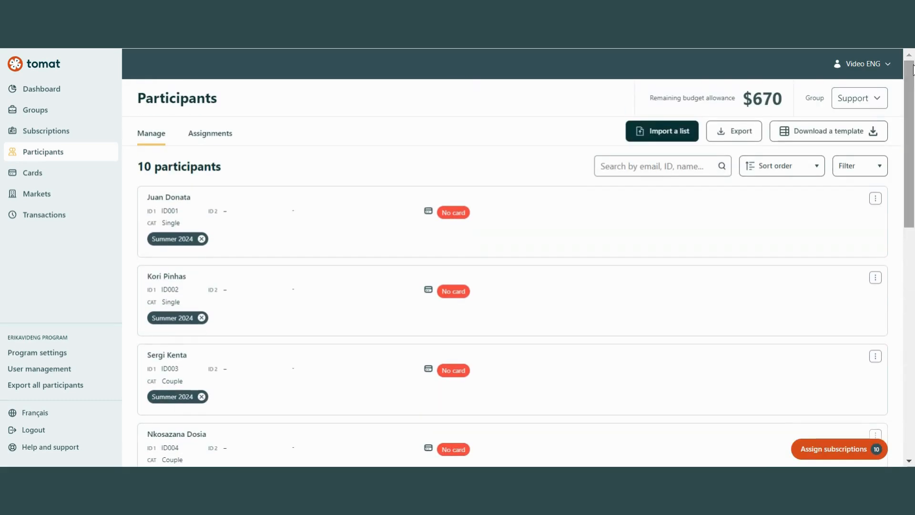